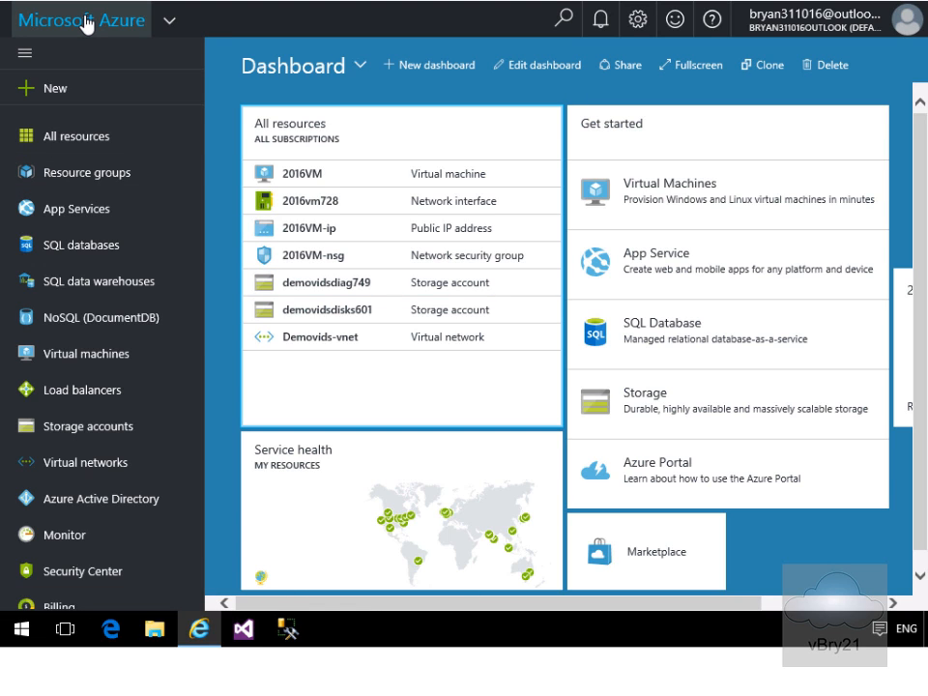
Open the Marketplace and show the Windows Server offerings from its Virtual Machines category.
left_click(682, 551)
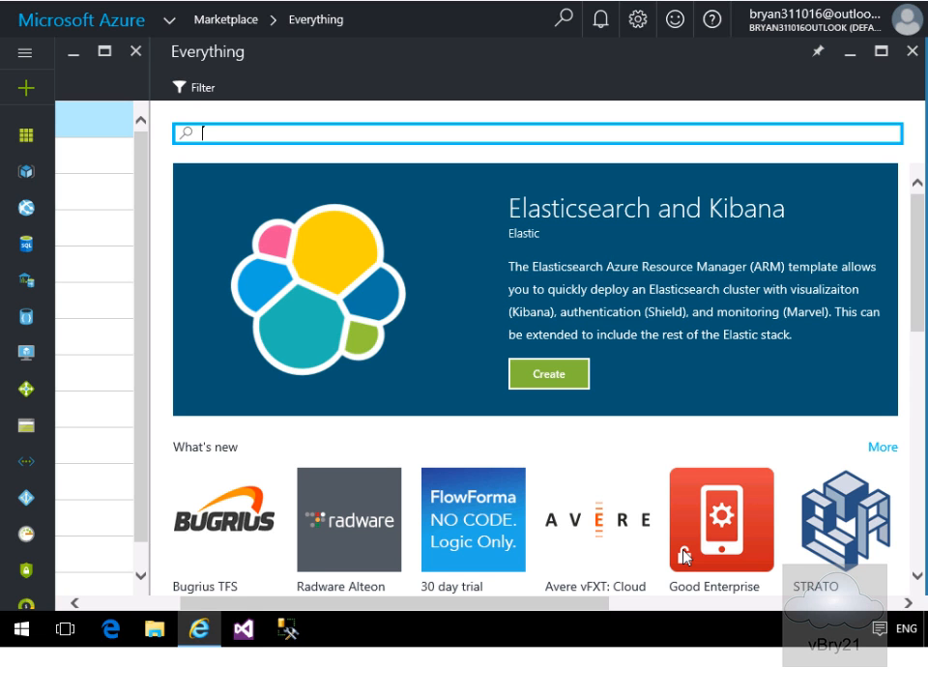
left_click(918, 581)
left_click(919, 581)
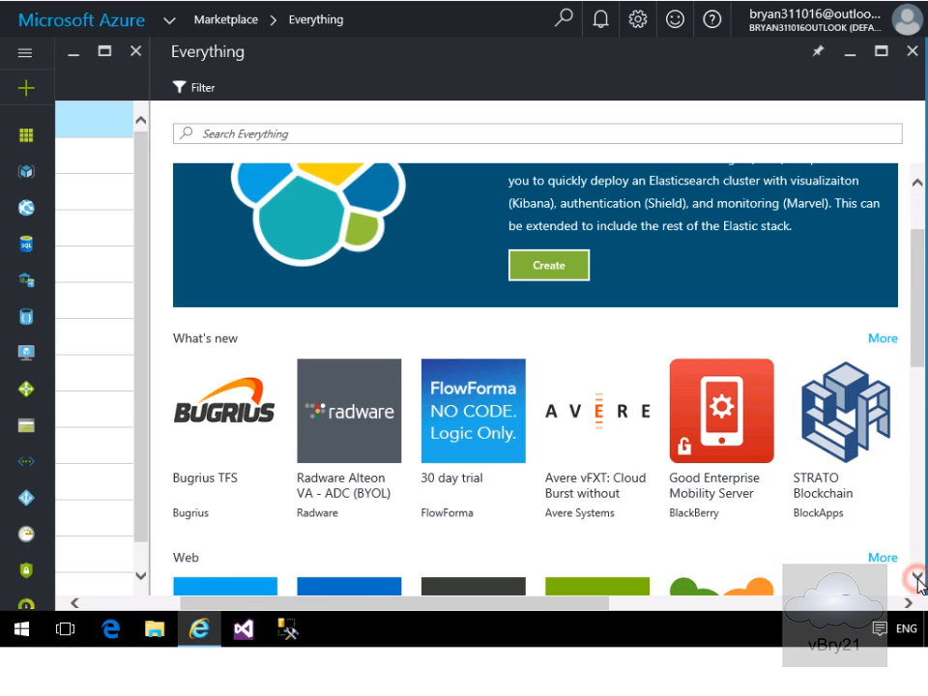
left_click(919, 581)
left_click(919, 581)
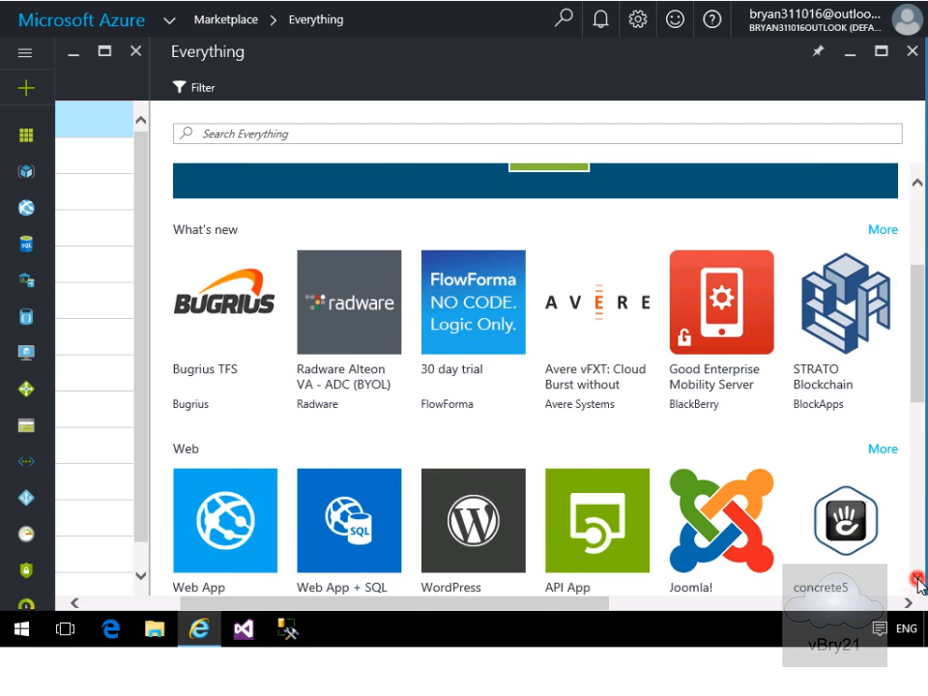
left_click(919, 581)
left_click(919, 581)
left_click(919, 581)
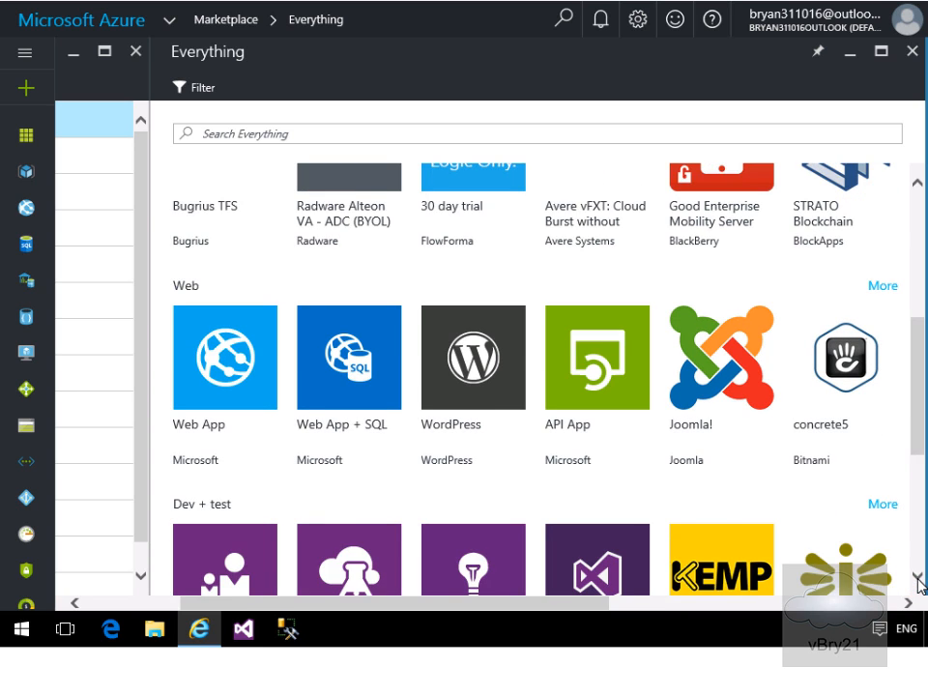
left_click(918, 581)
left_click(919, 581)
left_click(919, 581)
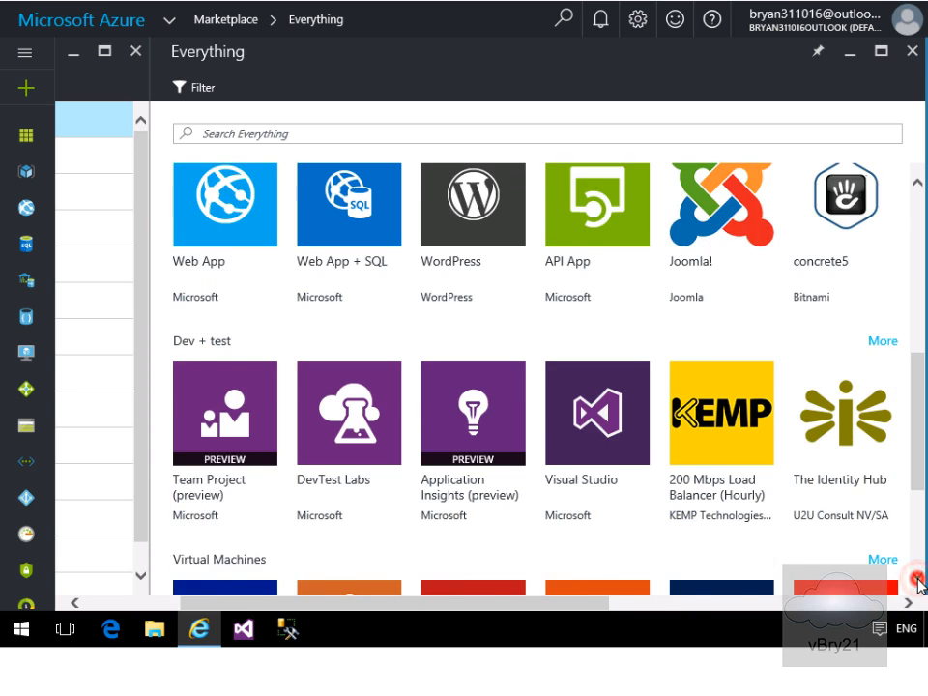
left_click(918, 581)
left_click(918, 581)
left_click(918, 581)
left_click(918, 581)
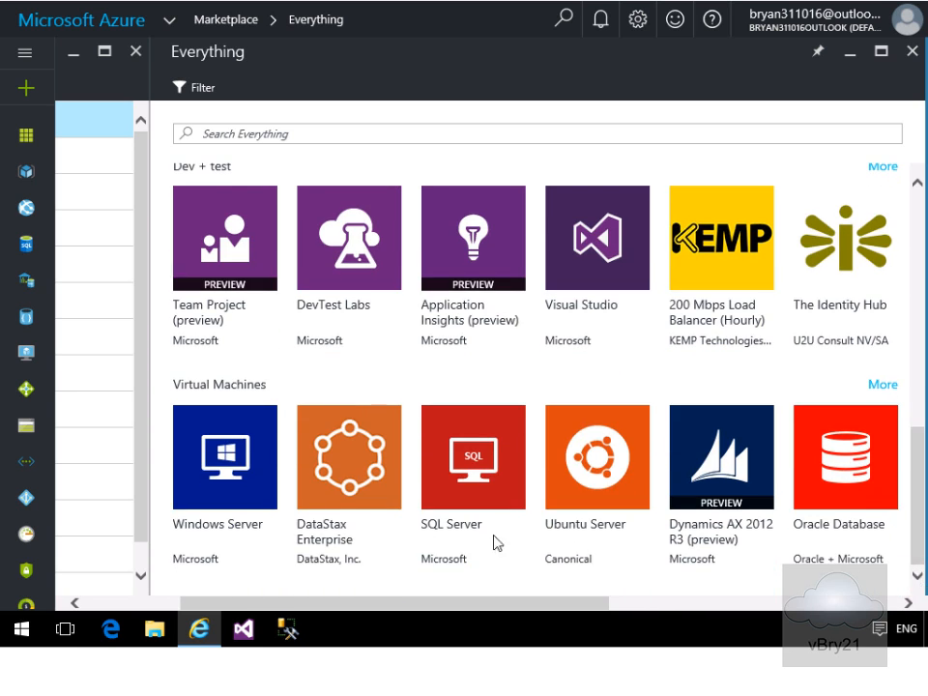
left_click(256, 523)
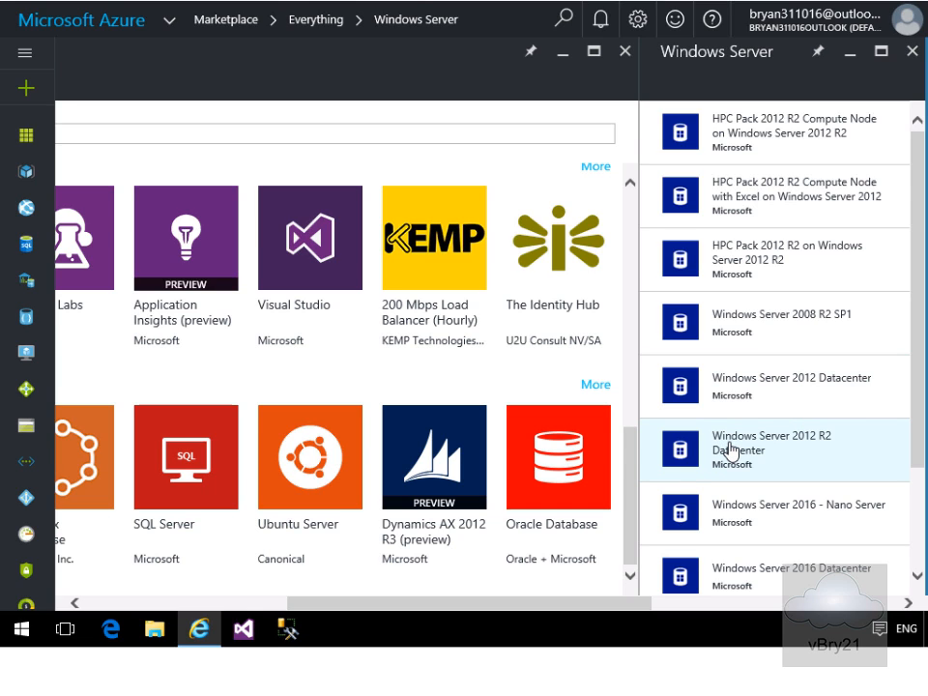
Start creating a virtual machine from the Windows Server 2012 R2 Datacenter image with the Resource Manager deployment model.
left_click(730, 449)
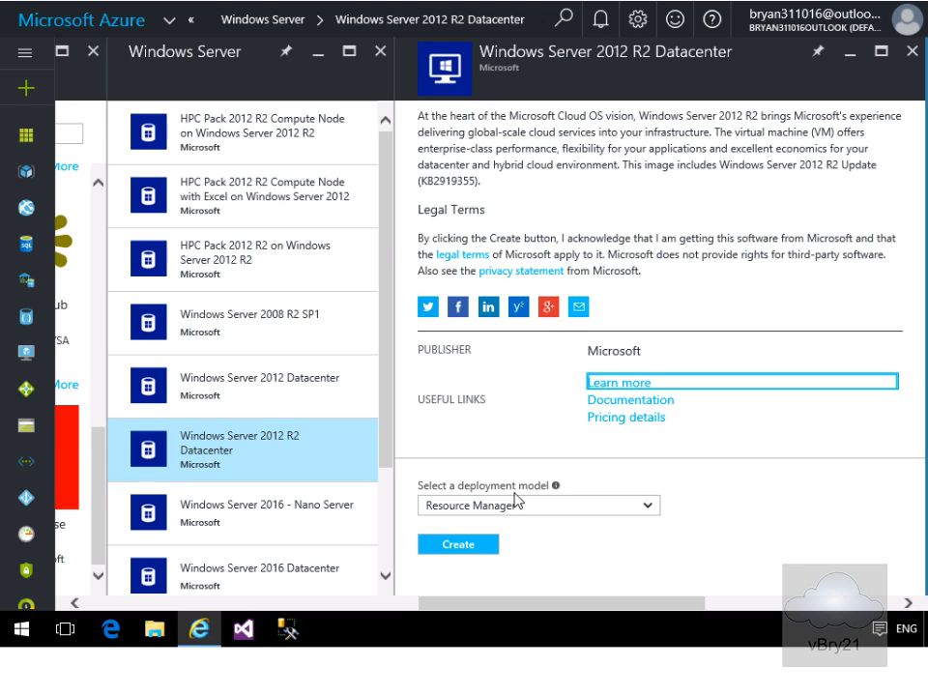
left_click(648, 509)
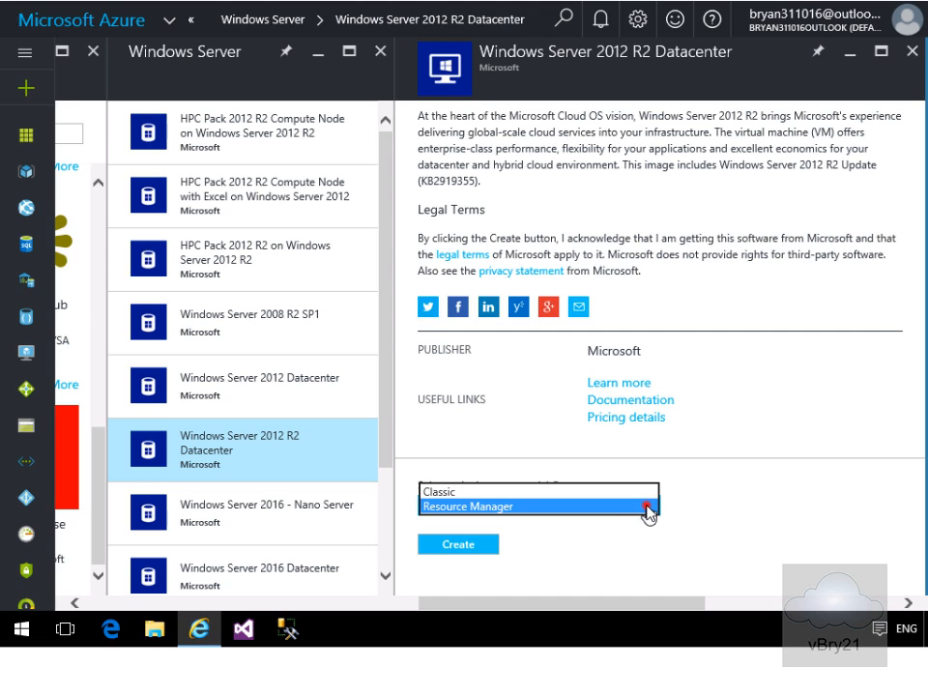
left_click(647, 507)
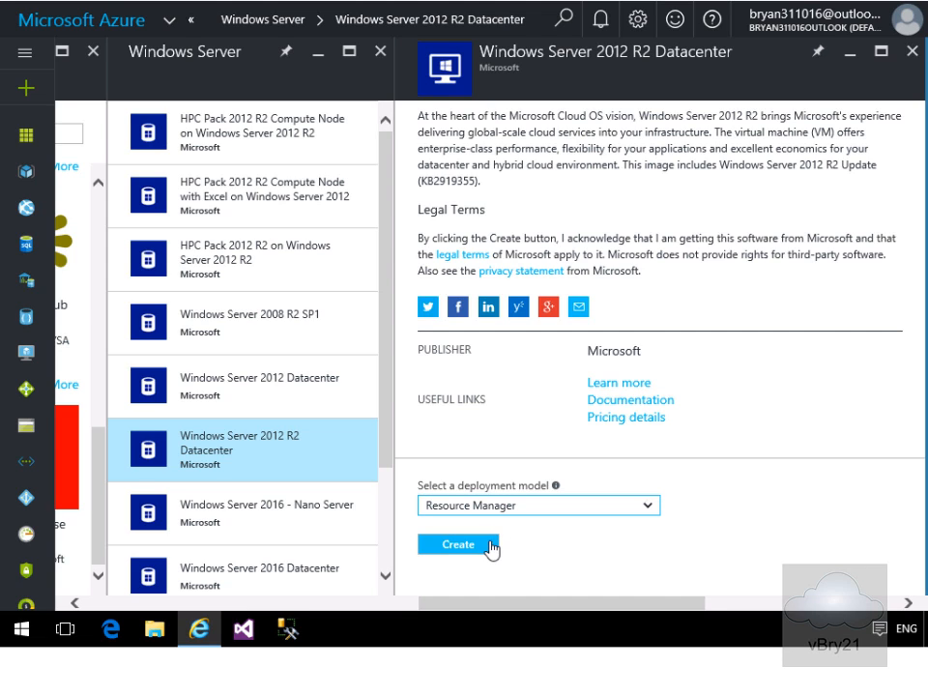
left_click(492, 546)
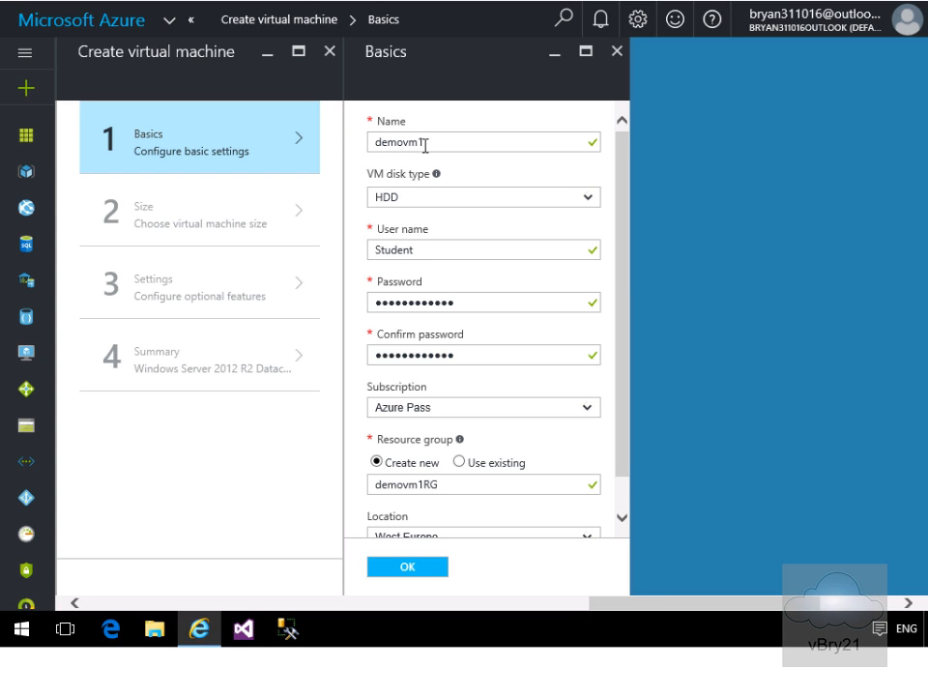
Set the VM disk type to HDD in the basic settings and choose the D1 Standard size.
left_click(420, 196)
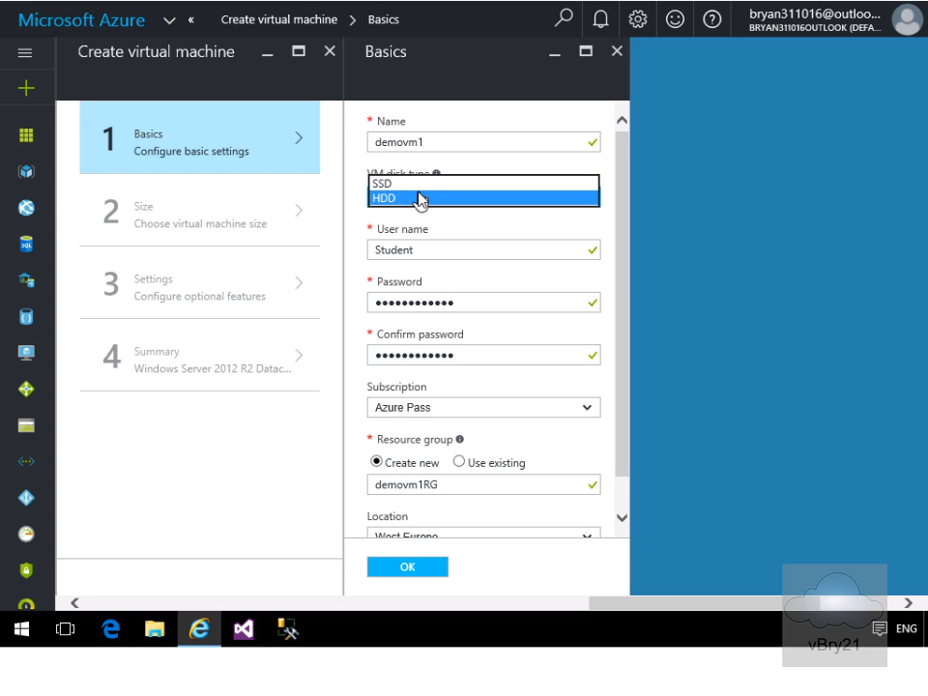
left_click(419, 198)
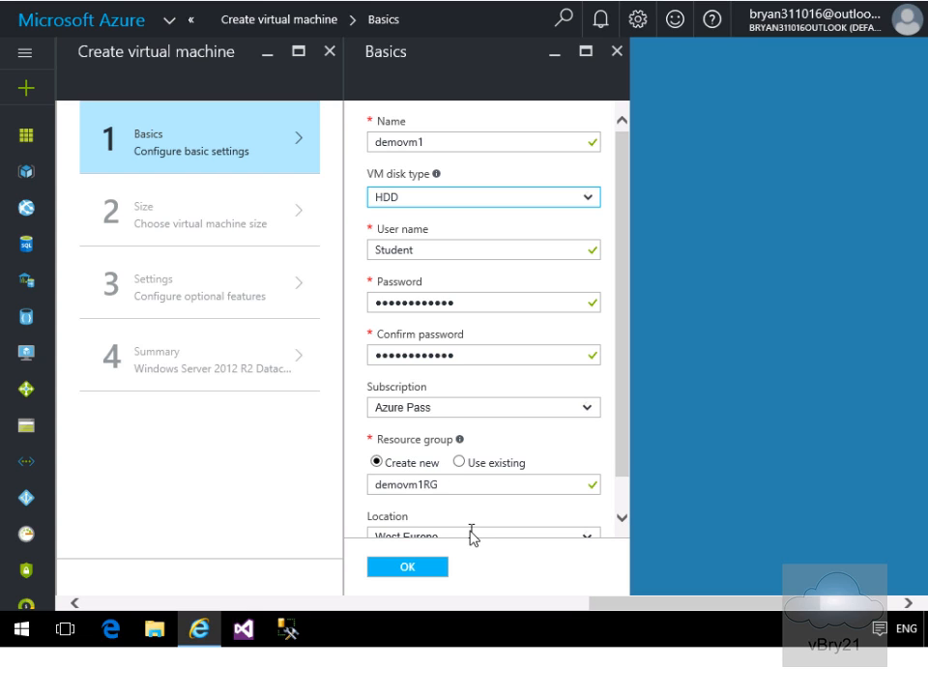
left_click(440, 572)
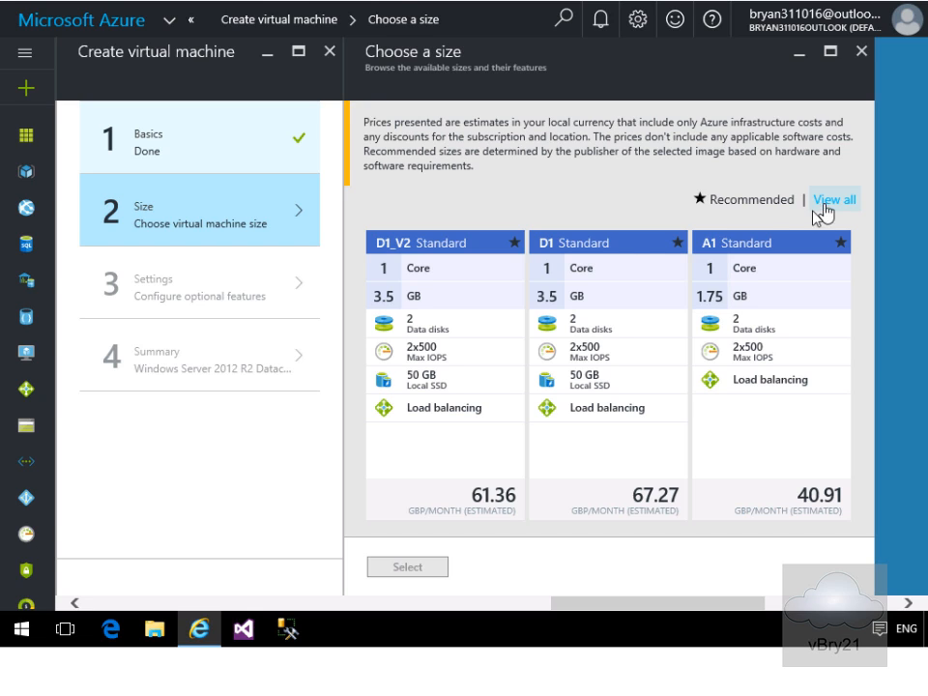
left_click(614, 243)
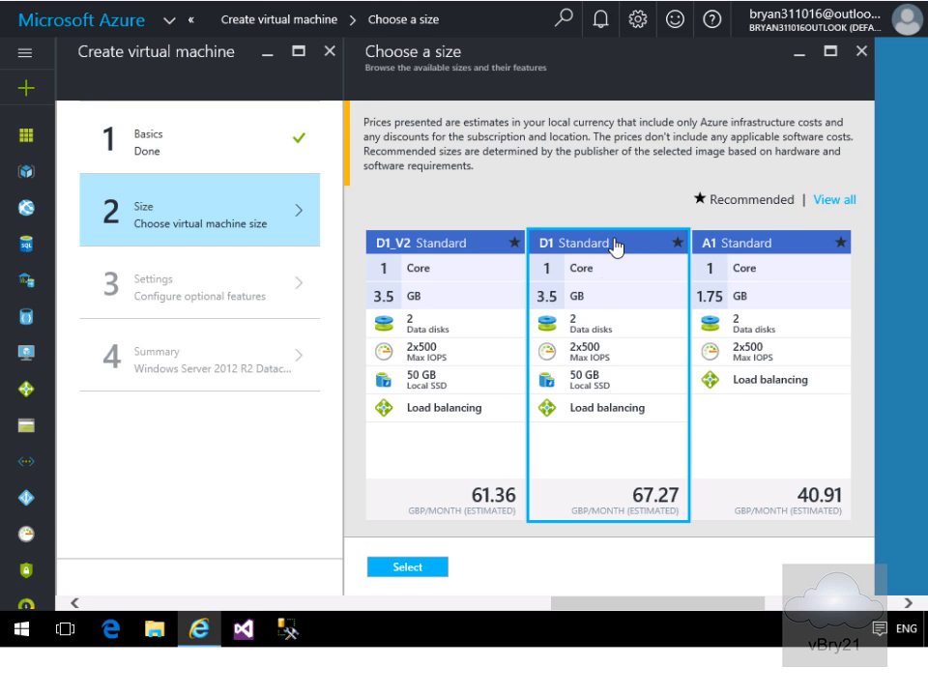
left_click(416, 572)
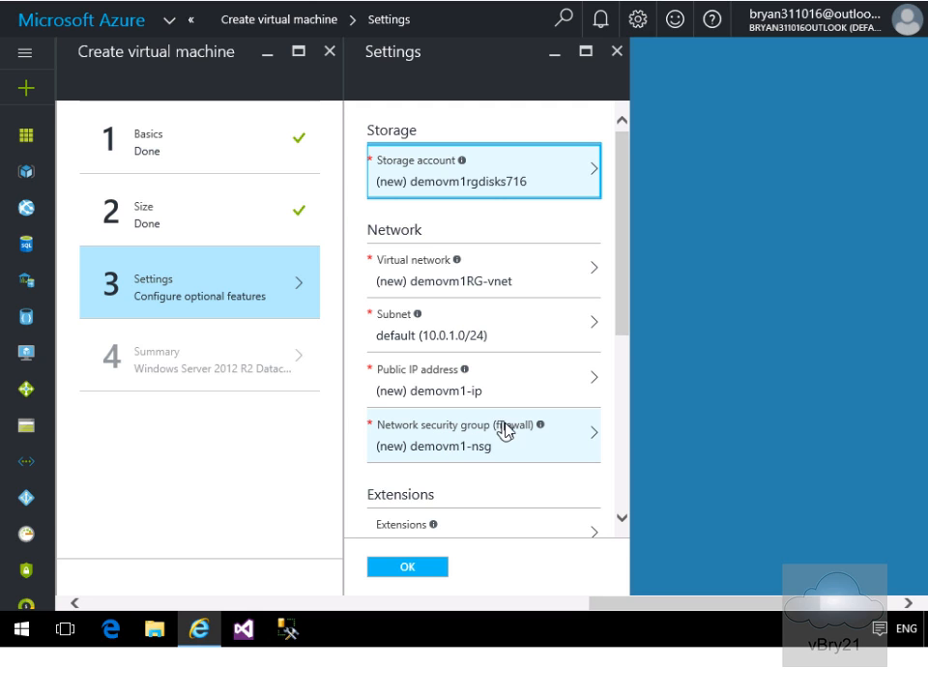
Disable boot diagnostics in the optional settings and submit the virtual machine for deployment from the summary.
left_click(624, 520)
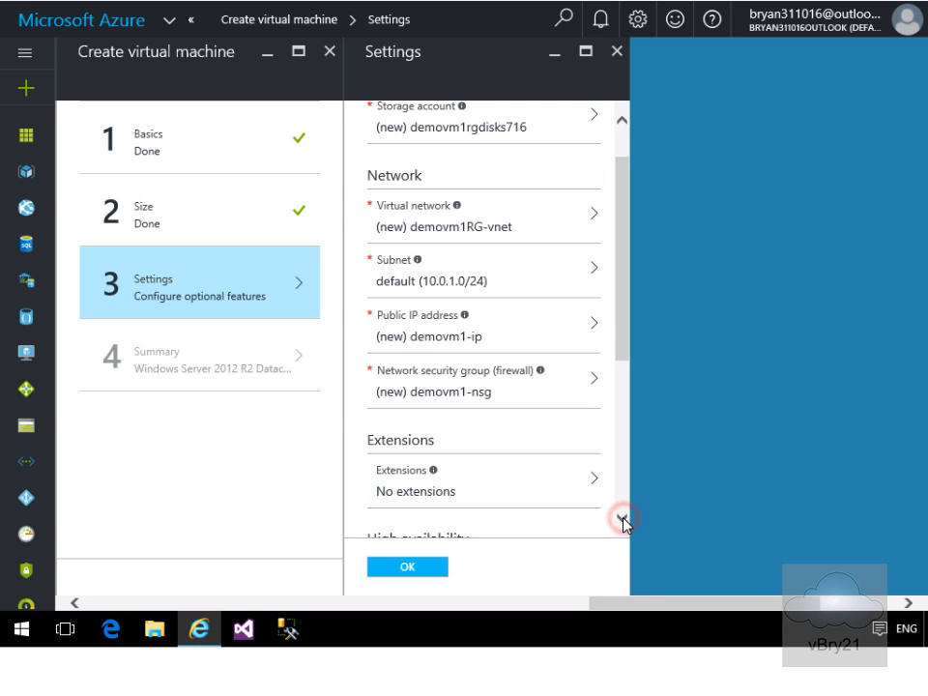
left_click(624, 520)
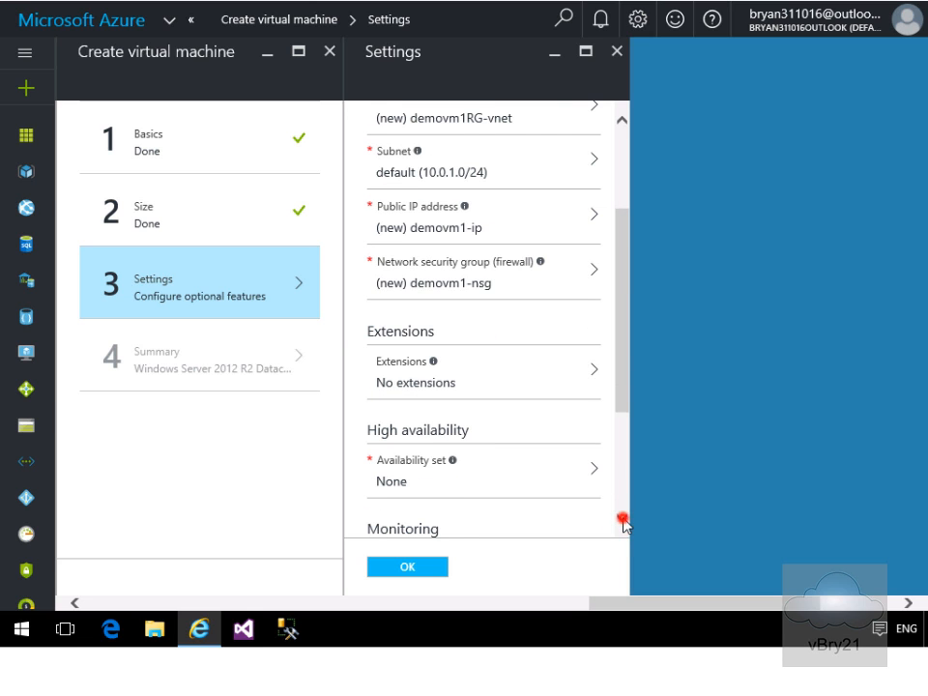
left_click(624, 520)
left_click(624, 520)
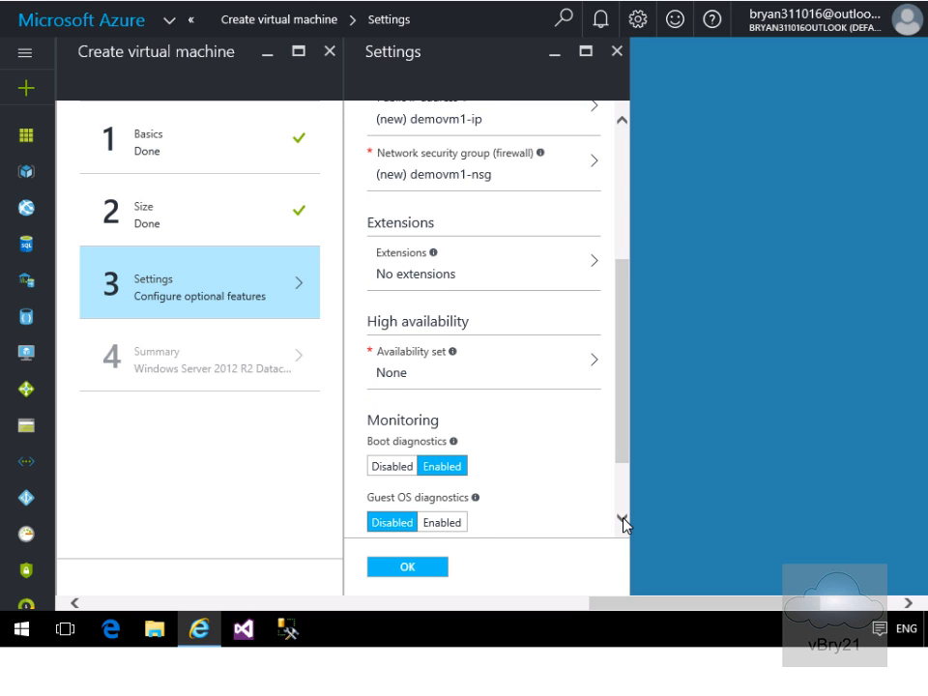
left_click(624, 520)
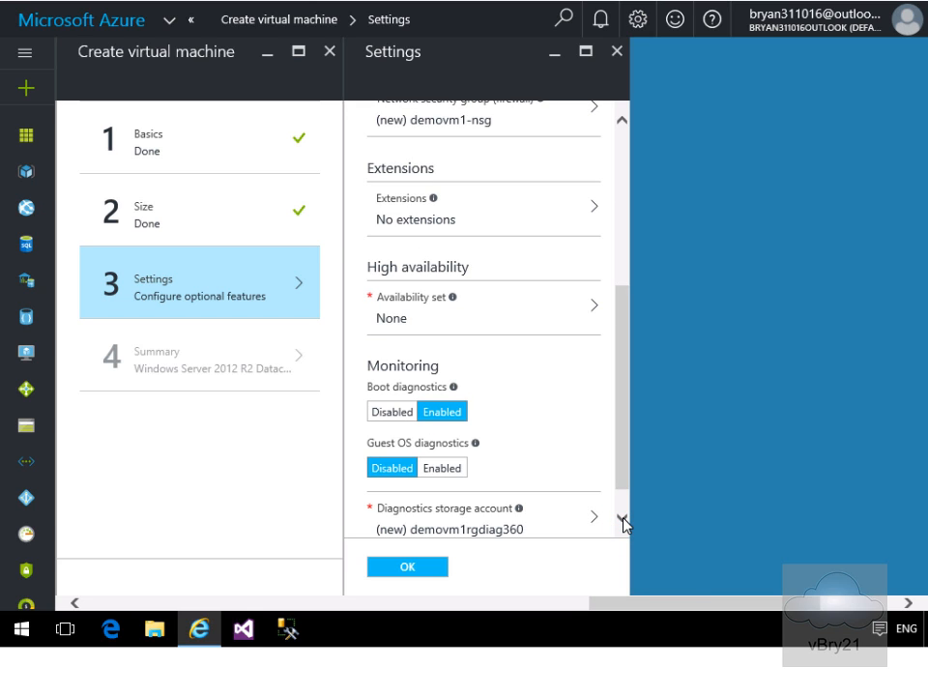
left_click(406, 413)
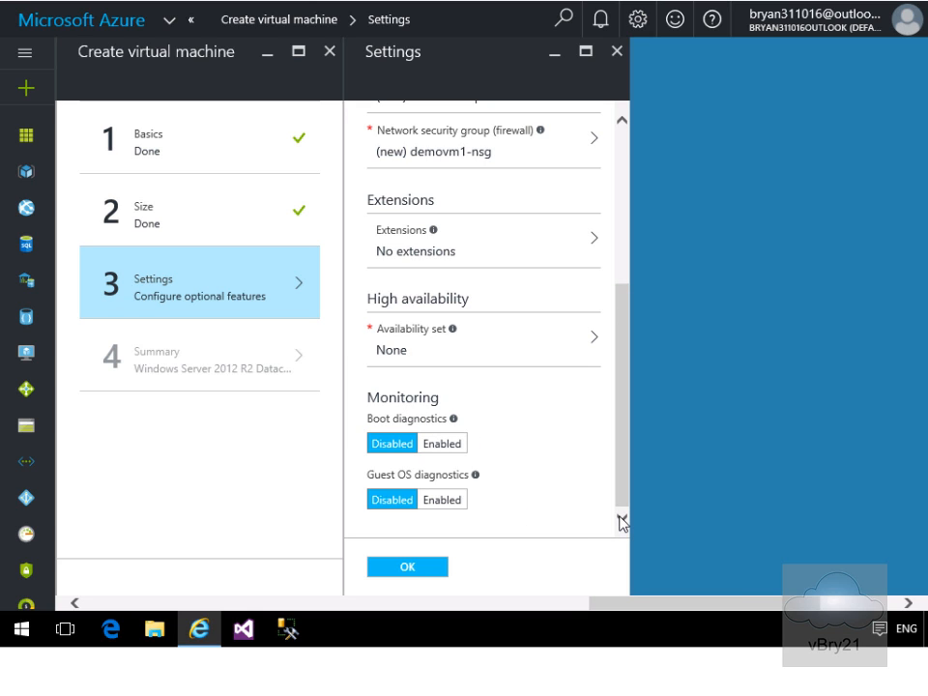
left_click(623, 519)
left_click(408, 569)
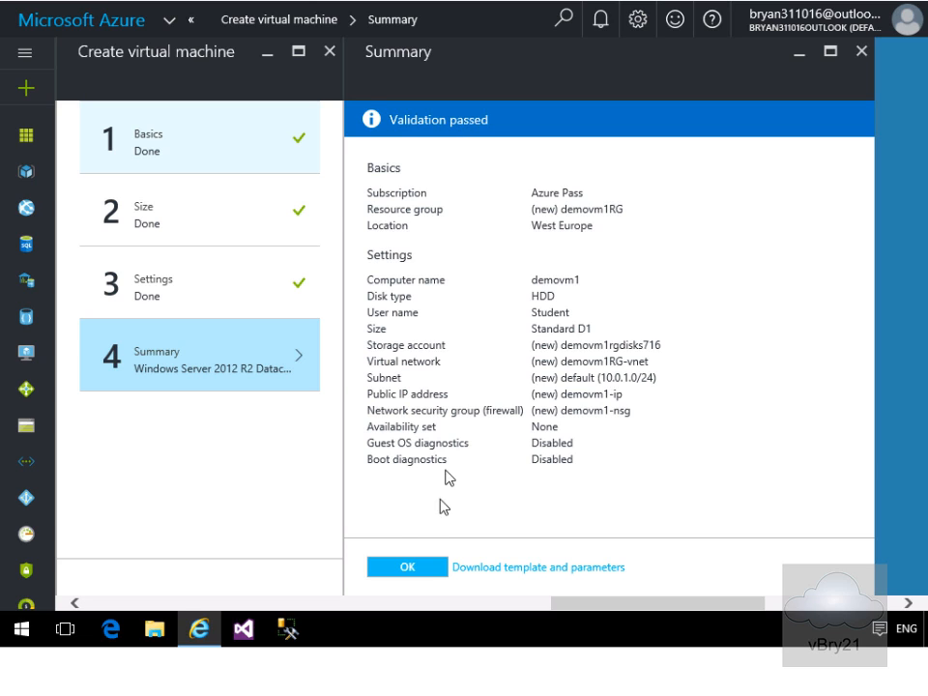
left_click(423, 569)
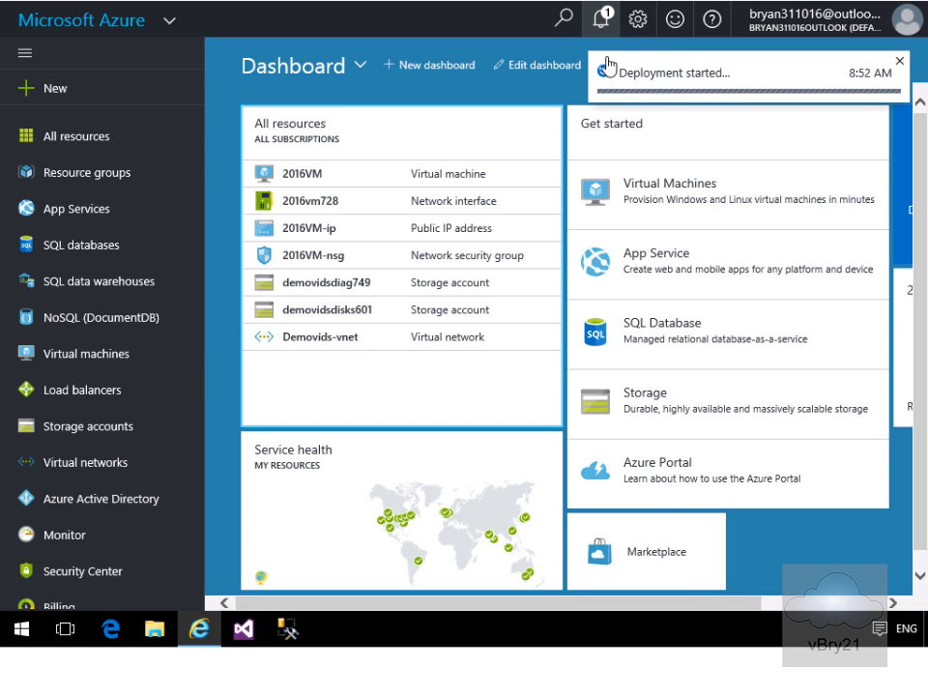
Open the demovm1 virtual machine from its dashboard tile and open its public IP address/DNS name label setting.
left_click_drag(698, 605, 849, 609)
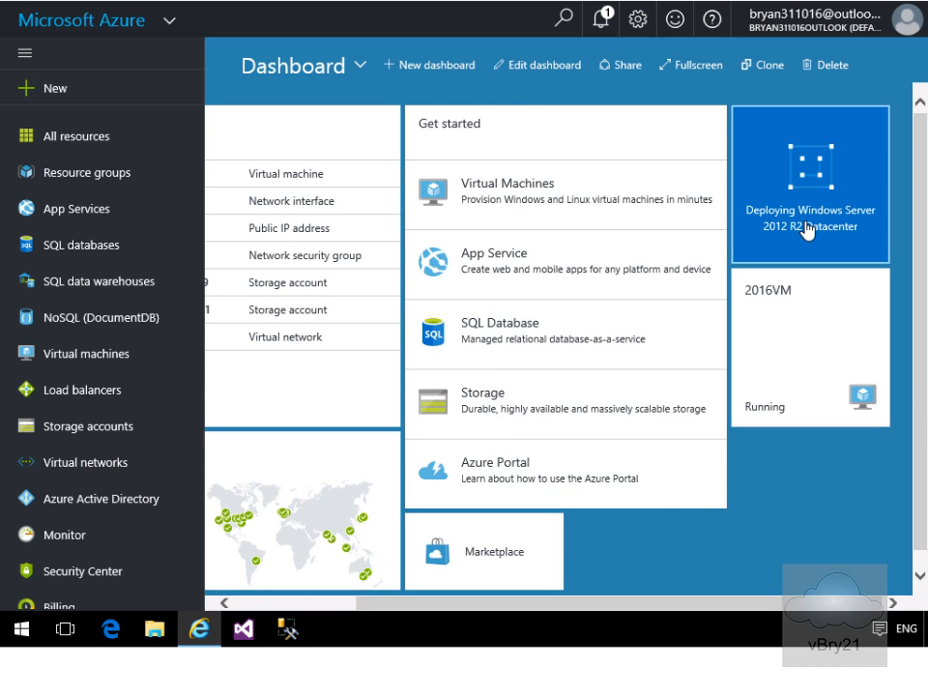
mouse_move(808, 232)
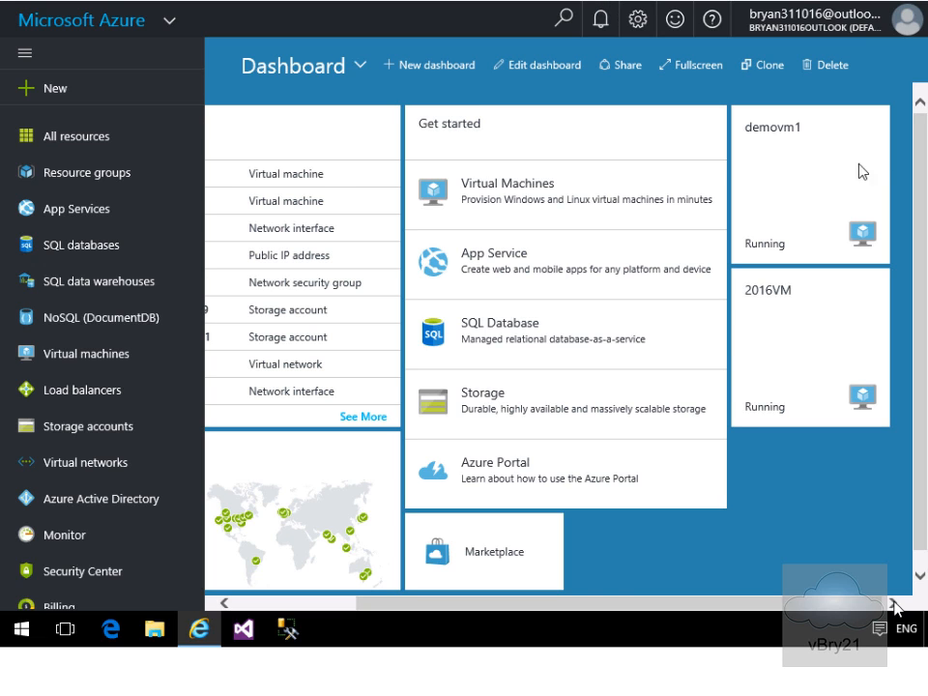
left_click(806, 166)
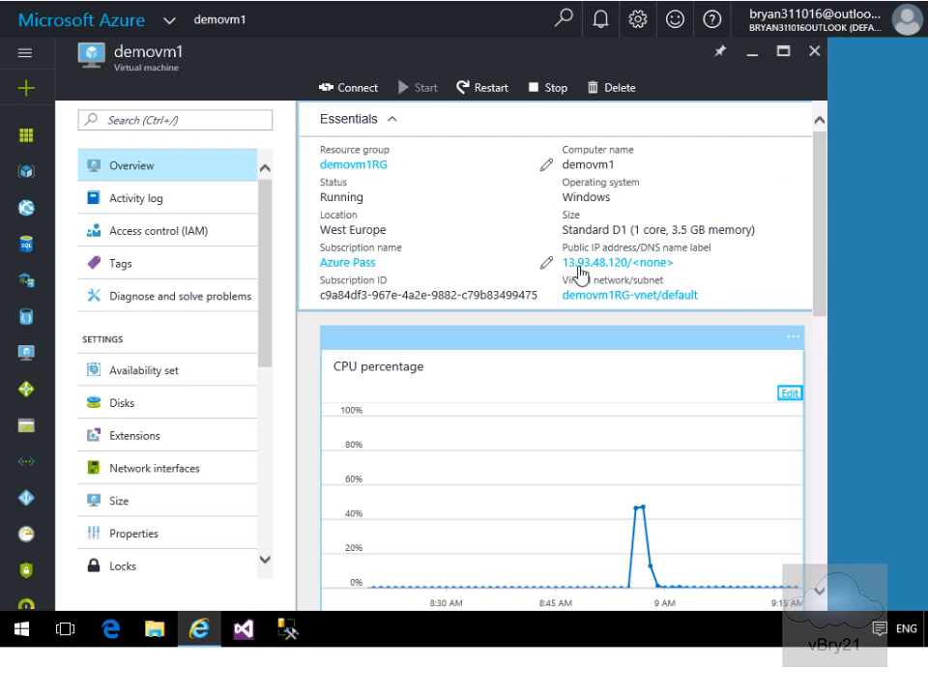
left_click(633, 274)
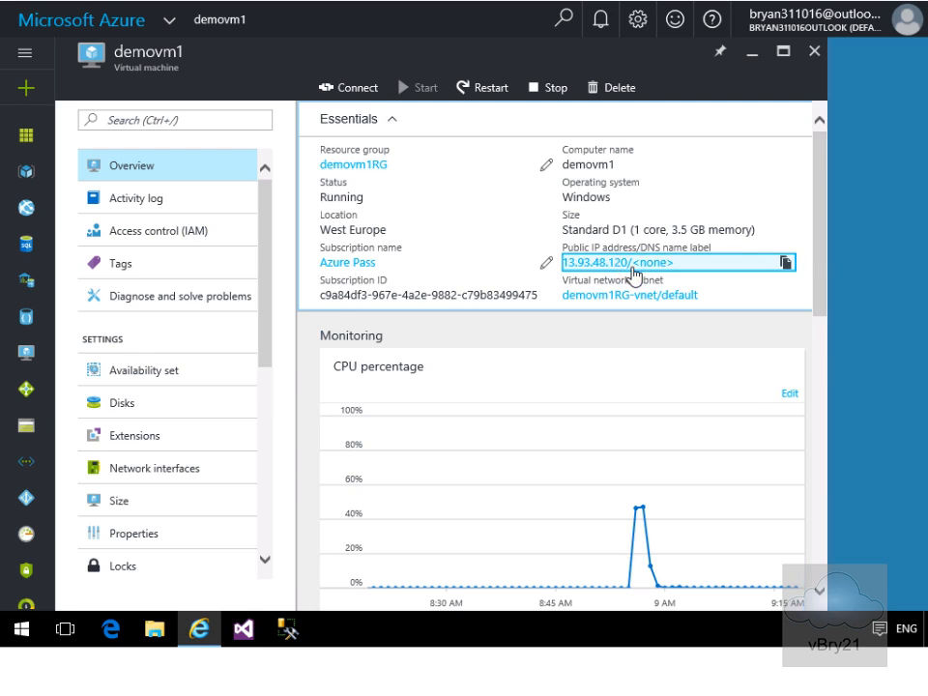